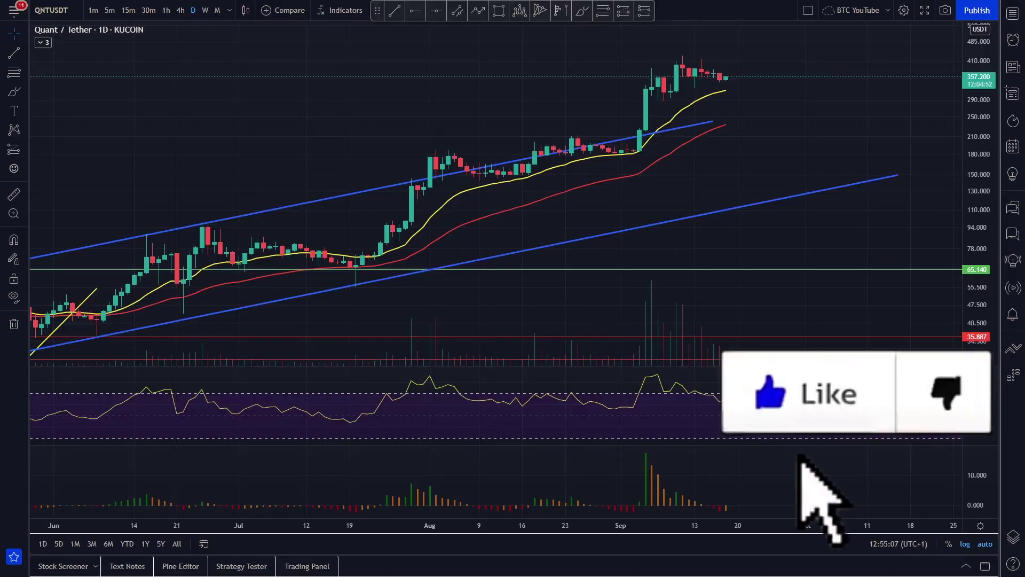
- Trace the price path from the mid-May peak to early September with the brush, and undo both strokes
{"action": "scroll", "coordinate": [838, 290], "scroll_direction": "down", "scroll_amount": 5}
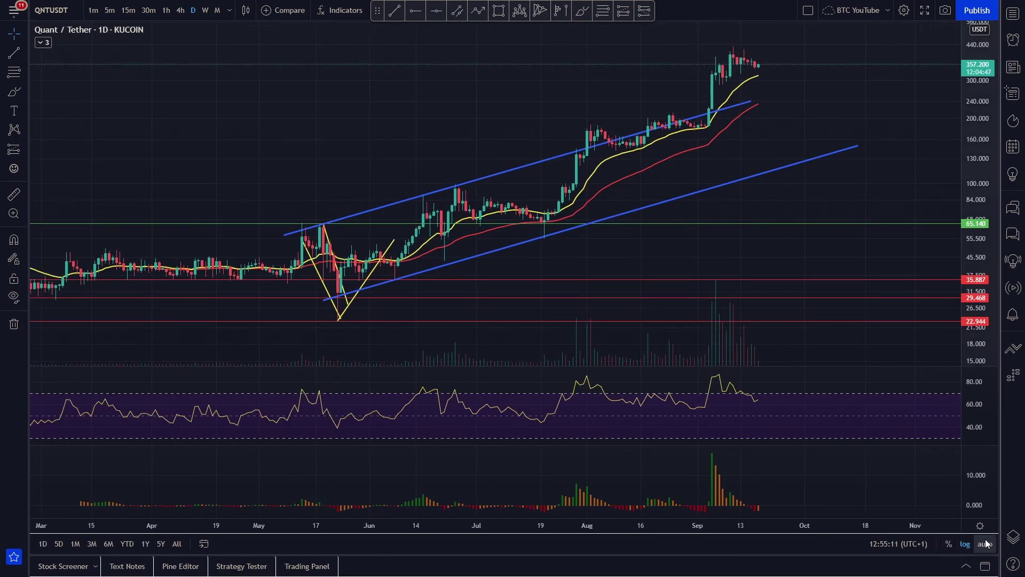
{"action": "scroll", "coordinate": [534, 164], "scroll_direction": "down", "scroll_amount": 4}
{"action": "left_click_drag", "start_coordinate": [534, 164], "coordinate": [333, 208]}
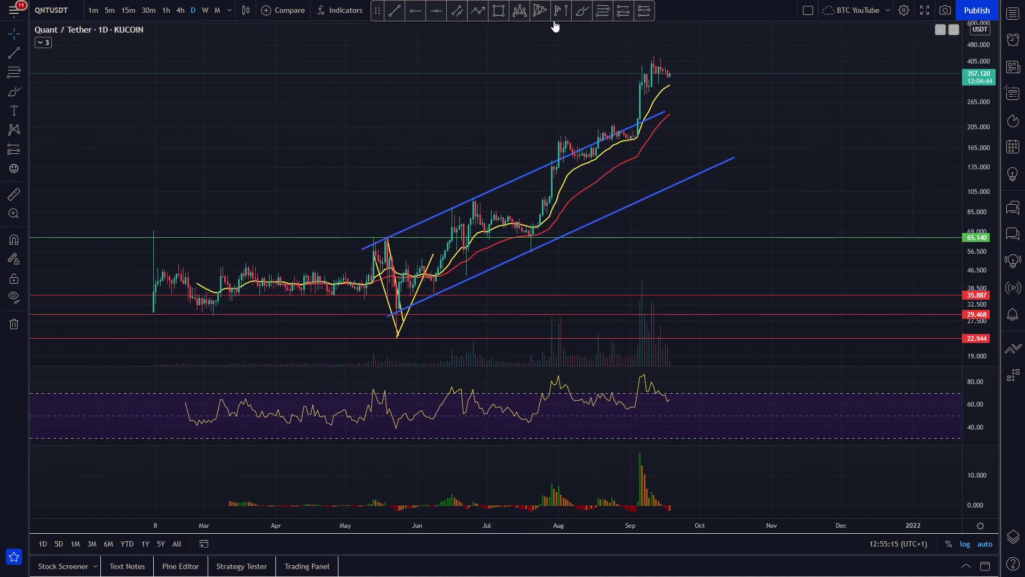
{"action": "left_click", "coordinate": [582, 10]}
{"action": "mouse_move", "coordinate": [388, 233]}
{"action": "left_mouse_down"}
{"action": "mouse_move", "coordinate": [414, 275]}
{"action": "mouse_move", "coordinate": [531, 224]}
{"action": "mouse_move", "coordinate": [551, 140]}
{"action": "left_mouse_up"}
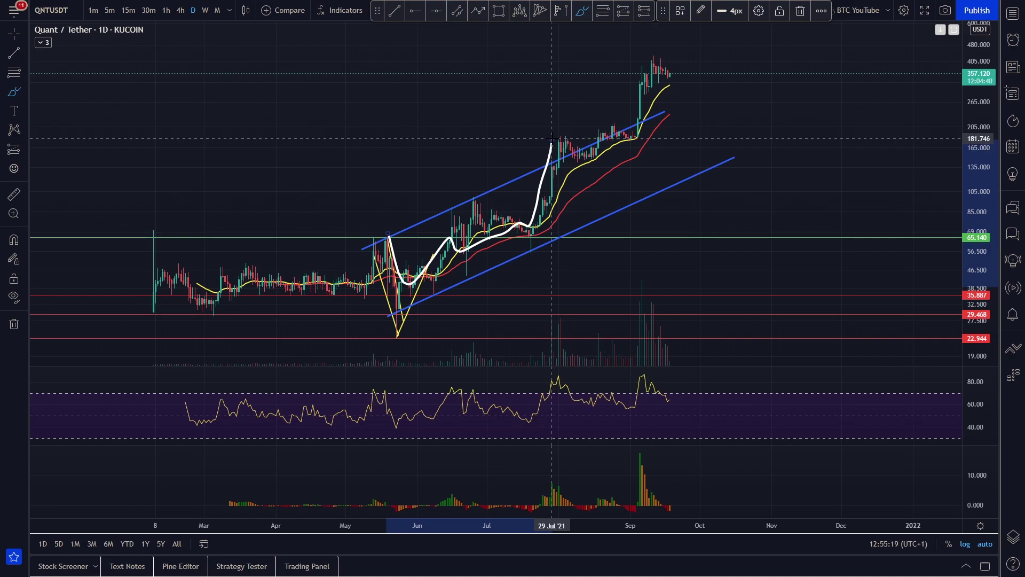
{"action": "mouse_move", "coordinate": [557, 135]}
{"action": "left_mouse_down"}
{"action": "mouse_move", "coordinate": [575, 152]}
{"action": "mouse_move", "coordinate": [633, 133]}
{"action": "left_mouse_up"}
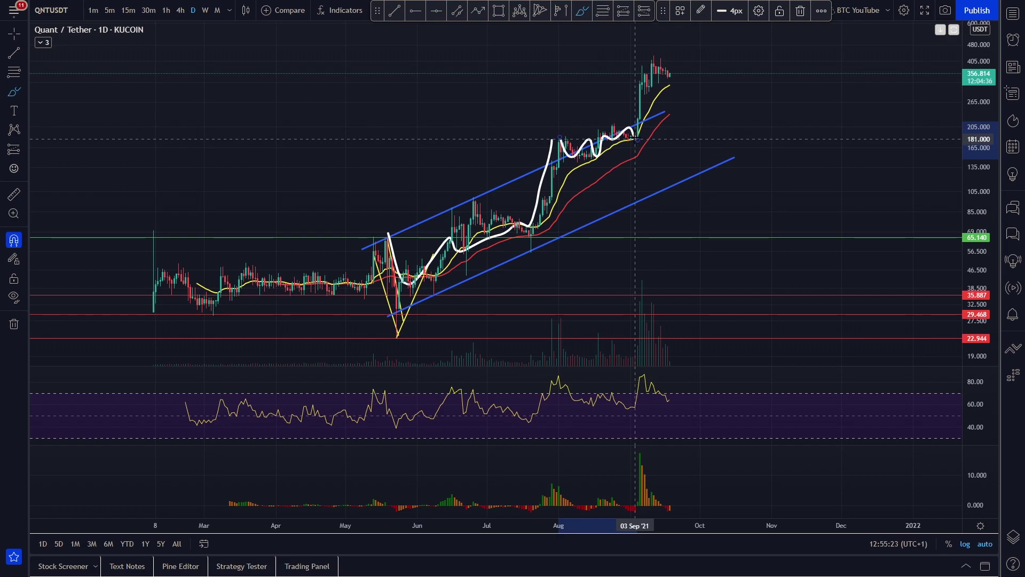
{"action": "key", "text": "ctrl+z"}
{"action": "key", "text": "ctrl+z"}
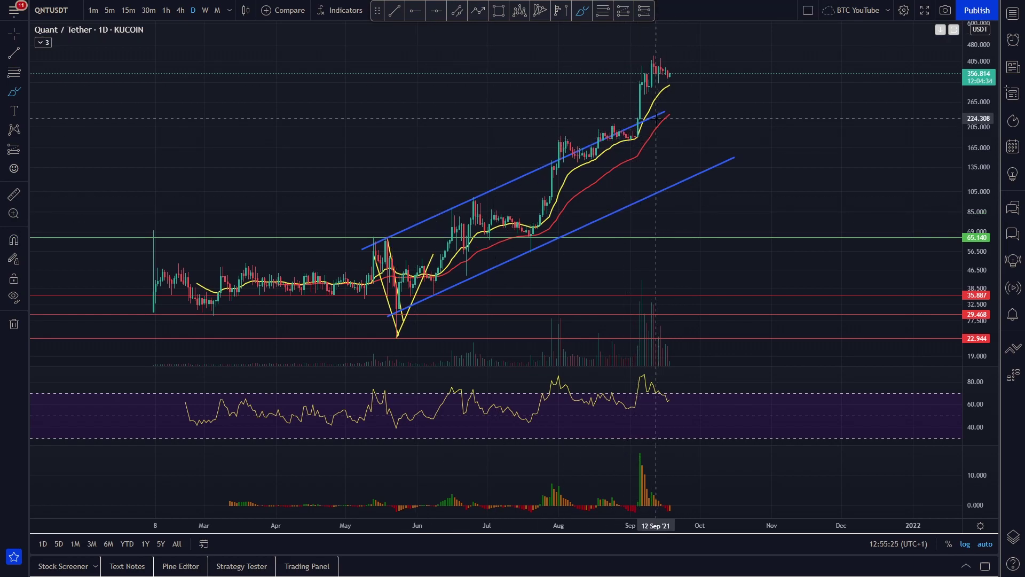
- Examine the daily candles from May to September against the blue channel and the two moving averages
{"action": "scroll", "coordinate": [658, 116], "scroll_direction": "up", "scroll_amount": 5}
{"action": "scroll", "coordinate": [837, 170], "scroll_direction": "up", "scroll_amount": 4}
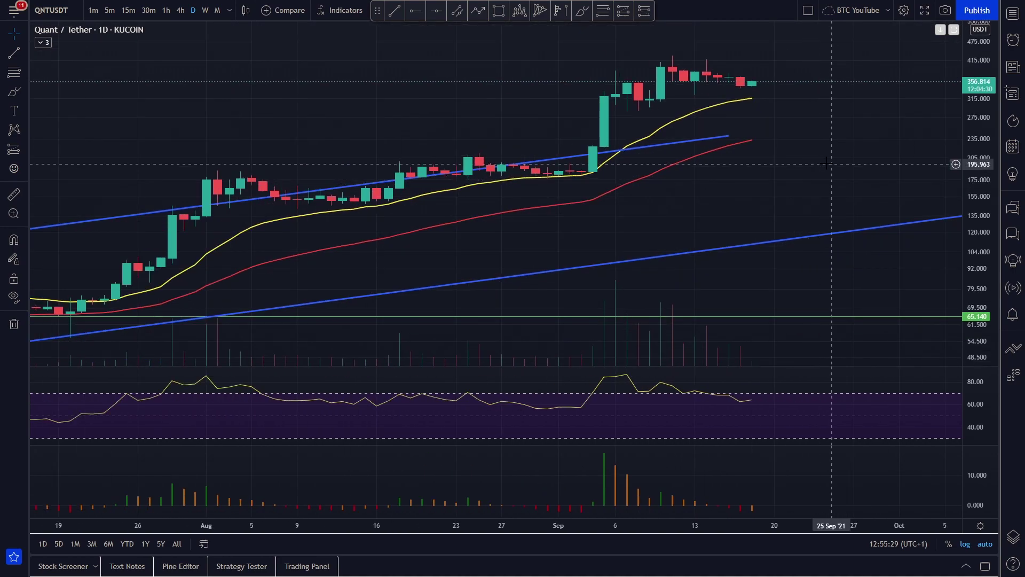
{"action": "scroll", "coordinate": [825, 162], "scroll_direction": "down", "scroll_amount": 8}
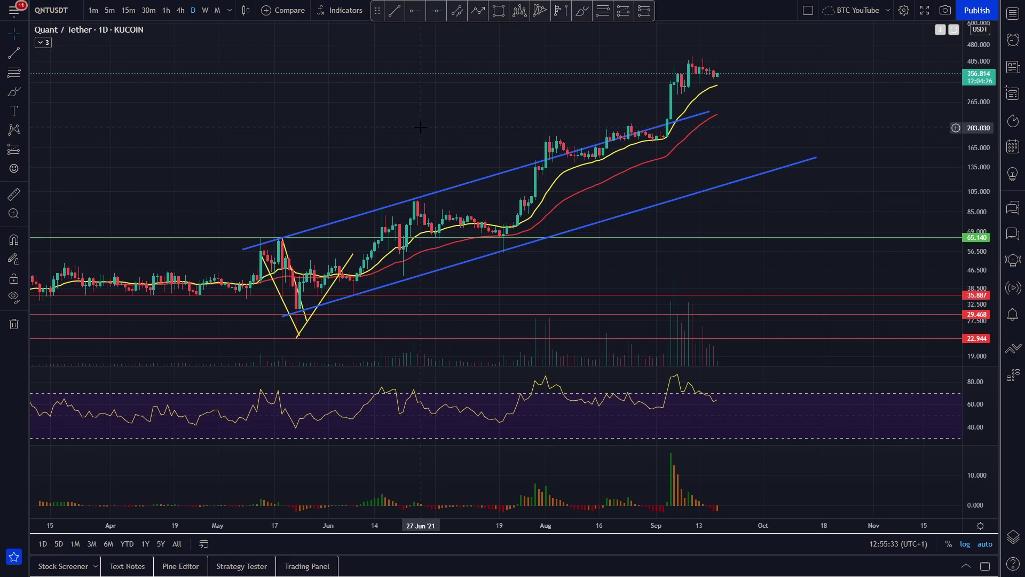
{"action": "scroll", "coordinate": [425, 134], "scroll_direction": "down", "scroll_amount": 3}
{"action": "left_click_drag", "start_coordinate": [471, 133], "coordinate": [401, 163]}
{"action": "scroll", "coordinate": [568, 97], "scroll_direction": "up", "scroll_amount": 2}
{"action": "scroll", "coordinate": [568, 97], "scroll_direction": "up", "scroll_amount": 6}
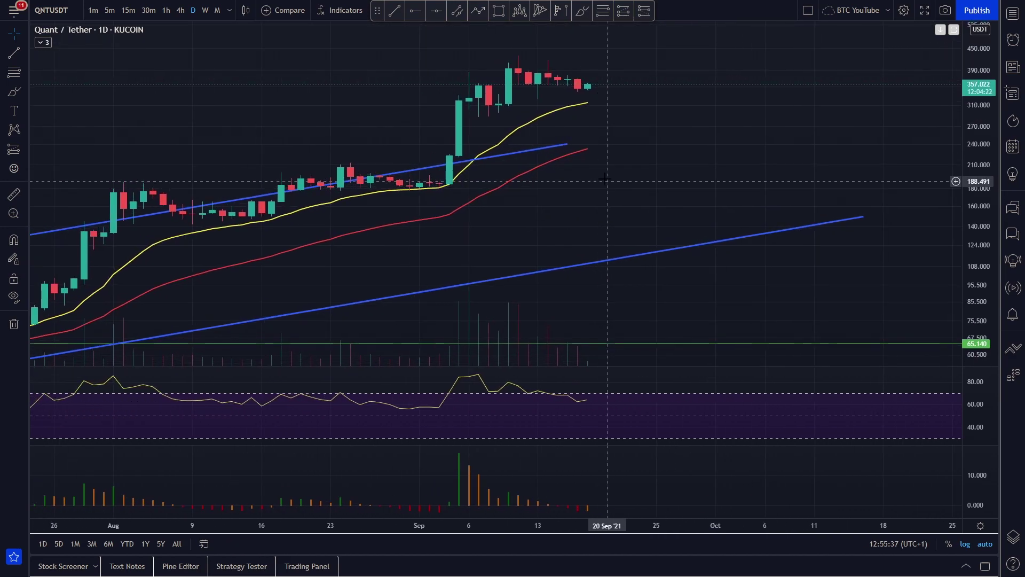
{"action": "scroll", "coordinate": [601, 178], "scroll_direction": "down", "scroll_amount": 4}
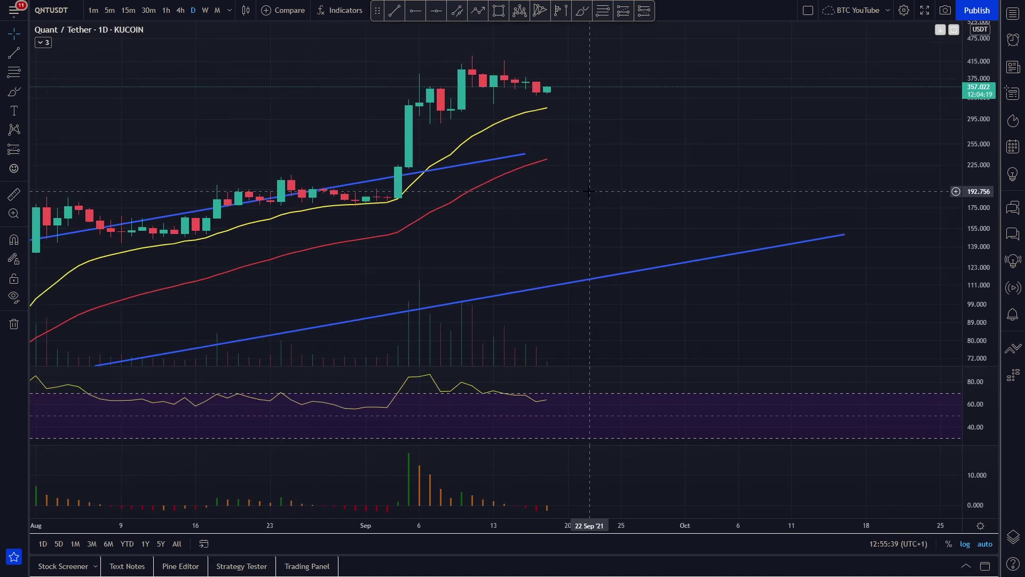
{"action": "scroll", "coordinate": [590, 176], "scroll_direction": "up", "scroll_amount": 4}
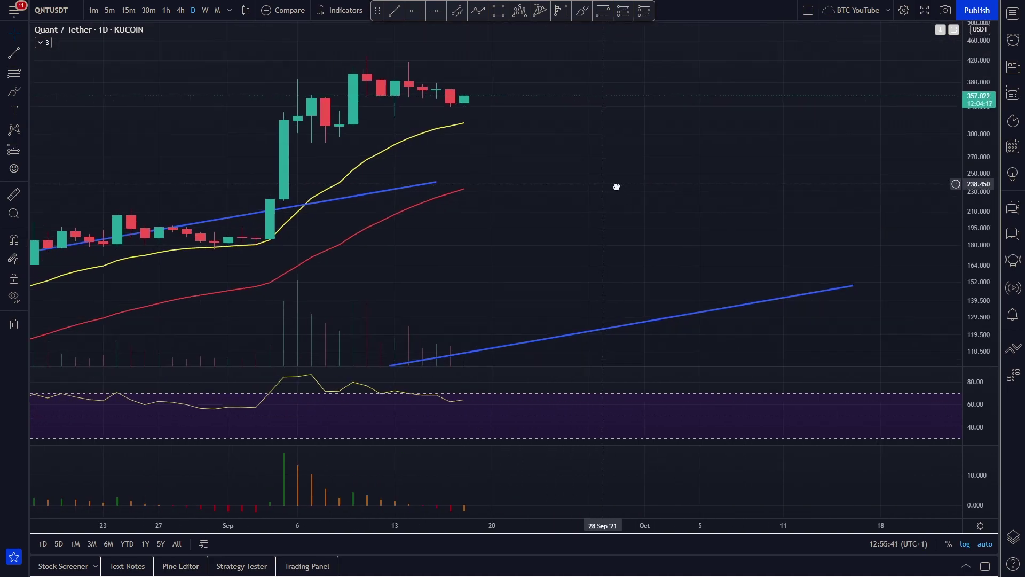
- Draw a rectangle around the September consolidation from 4 to 26 September, between about 285 and 360 USDT
{"action": "left_click_drag", "start_coordinate": [587, 166], "coordinate": [578, 167]}
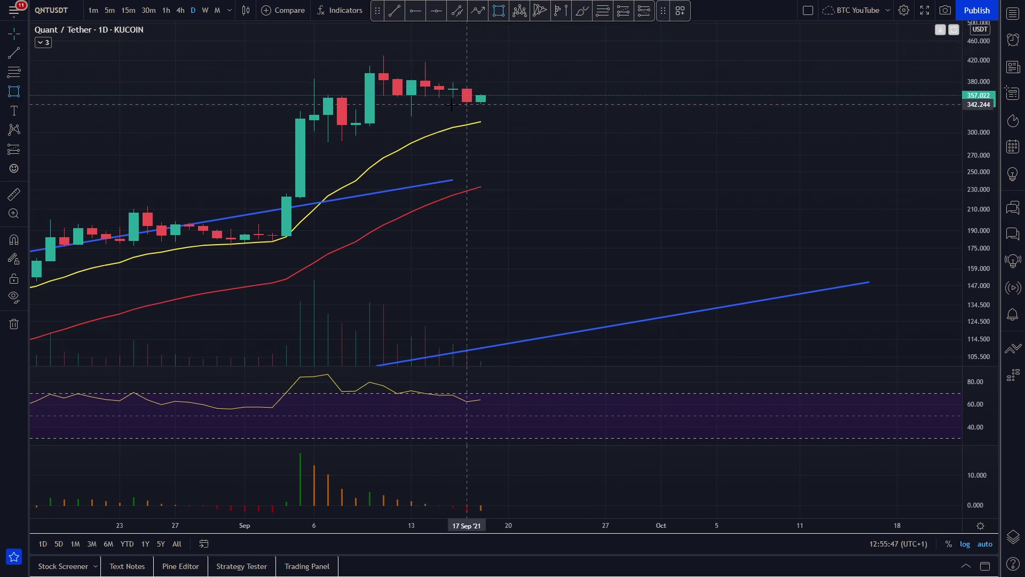
{"action": "left_click_drag", "start_coordinate": [286, 143], "coordinate": [591, 95]}
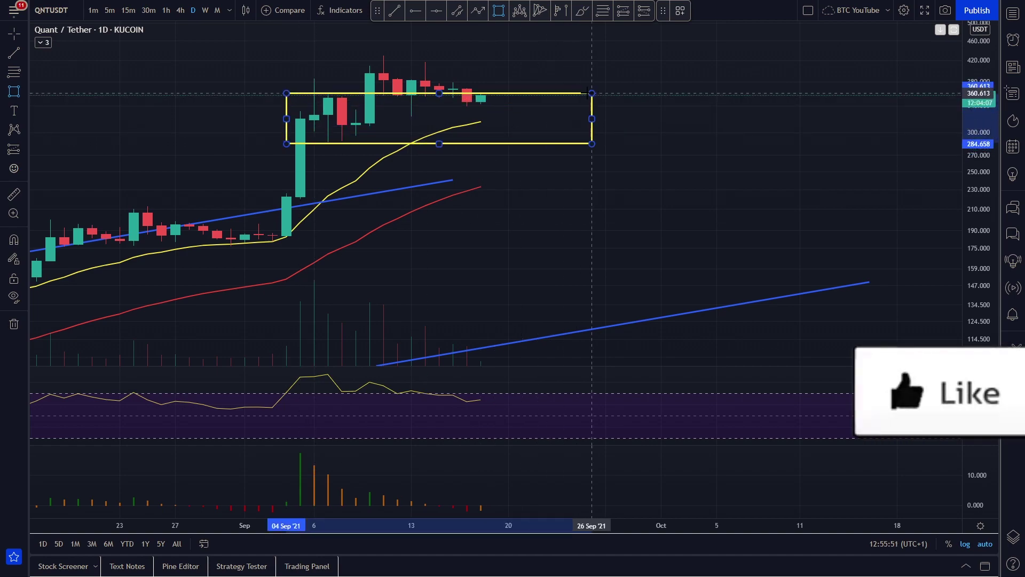
{"action": "double_click", "coordinate": [598, 94]}
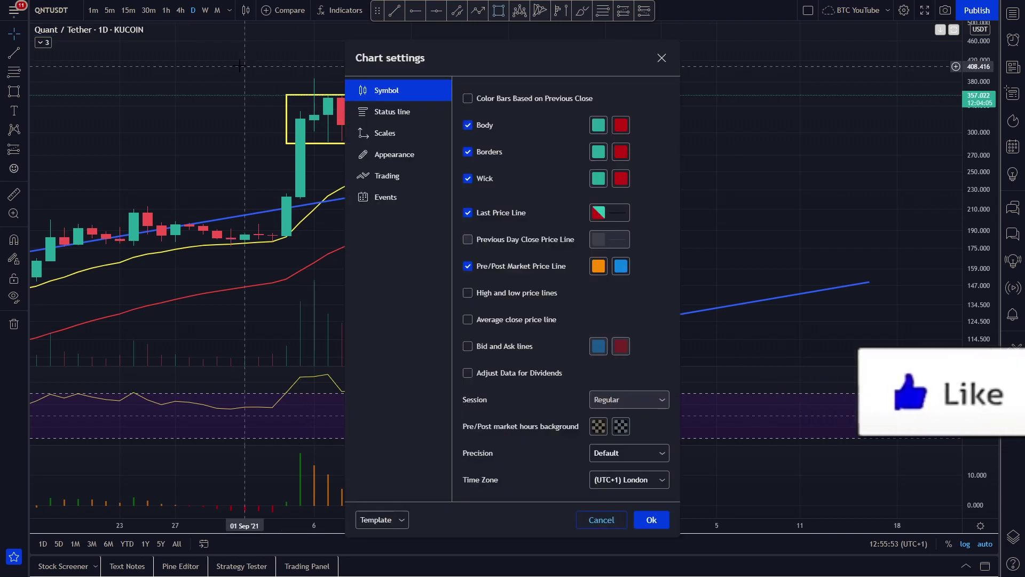
{"action": "left_click", "coordinate": [583, 12]}
{"action": "left_click", "coordinate": [660, 60]}
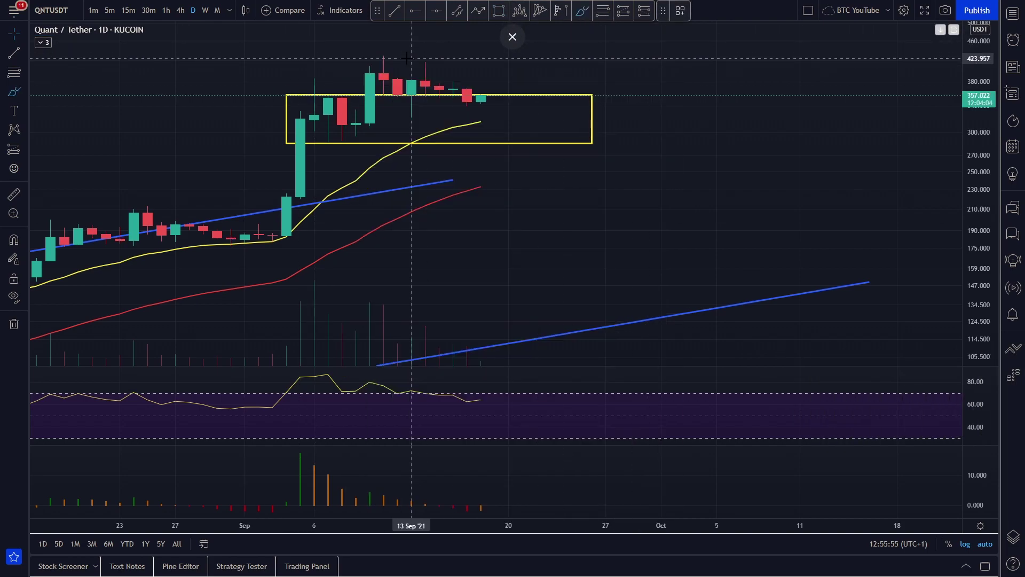
- Sketch brush strokes from the September high and from inside the yellow box towards higher prices, and undo them
{"action": "mouse_move", "coordinate": [383, 54]}
{"action": "left_mouse_down"}
{"action": "mouse_move", "coordinate": [426, 96]}
{"action": "mouse_move", "coordinate": [481, 86]}
{"action": "mouse_move", "coordinate": [593, 30]}
{"action": "left_mouse_up"}
{"action": "key", "text": "ctrl+z"}
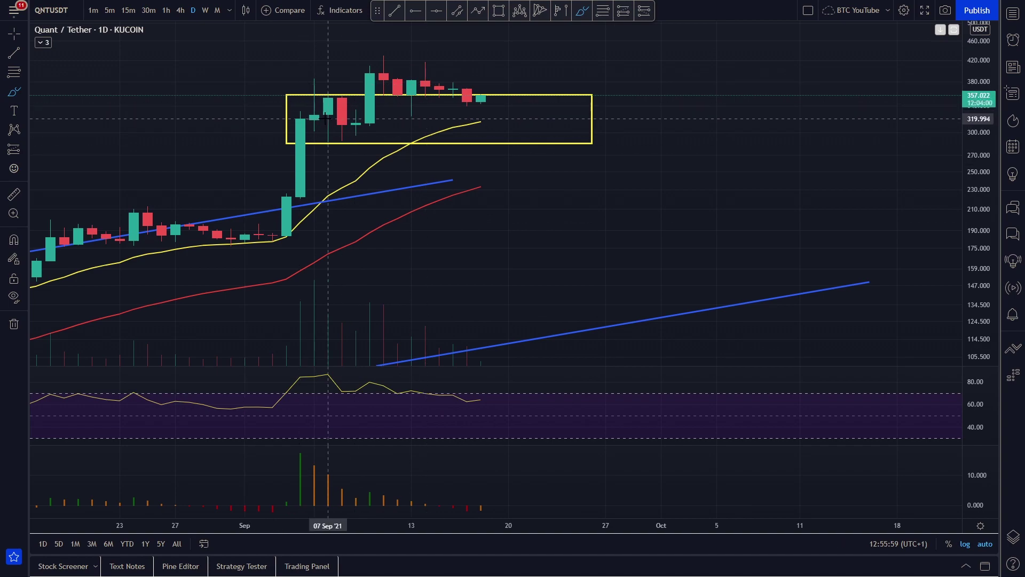
{"action": "mouse_move", "coordinate": [286, 117]}
{"action": "left_mouse_down"}
{"action": "mouse_move", "coordinate": [383, 67]}
{"action": "mouse_move", "coordinate": [423, 67]}
{"action": "mouse_move", "coordinate": [506, 118]}
{"action": "mouse_move", "coordinate": [471, 127]}
{"action": "mouse_move", "coordinate": [551, 53]}
{"action": "left_mouse_up"}
{"action": "key", "text": "Delete"}
{"action": "key", "text": "ctrl+z"}
{"action": "key", "text": "ctrl+z"}
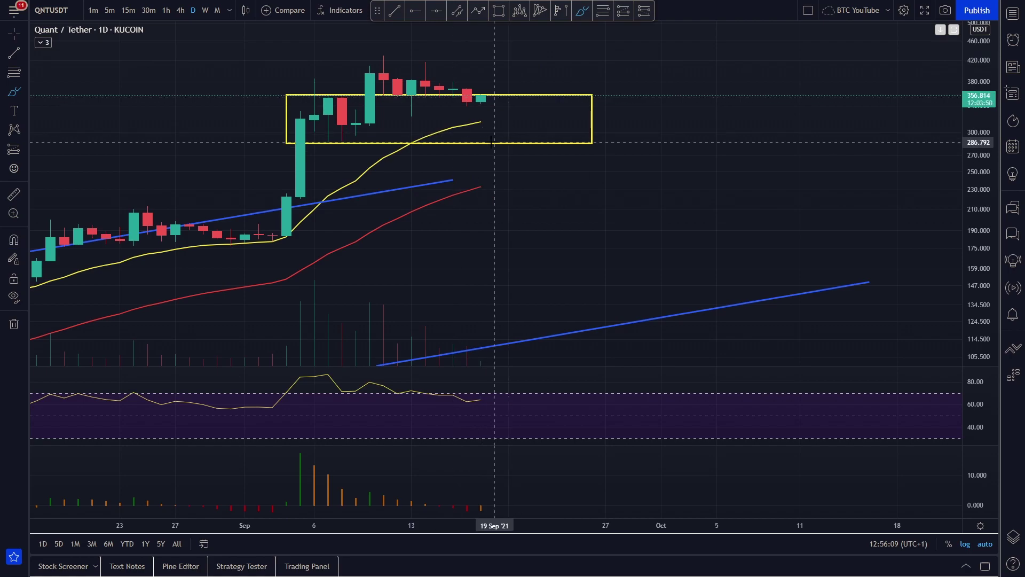
- Mark support with brush strokes along the yellow box's lower edge and near 300 USDT, and undo them
{"action": "left_click_drag", "start_coordinate": [468, 143], "coordinate": [633, 141]}
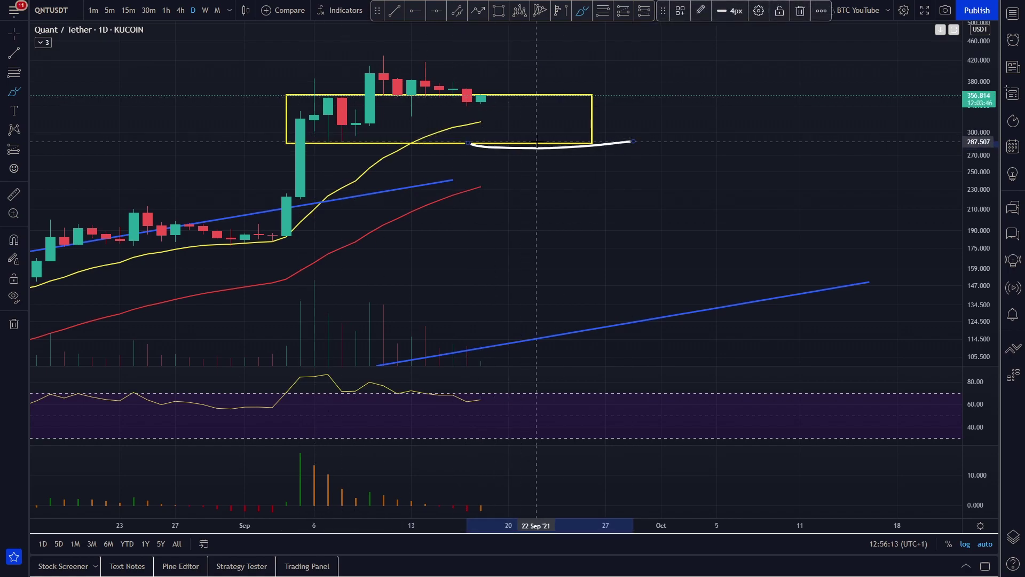
{"action": "key", "text": "ctrl+z"}
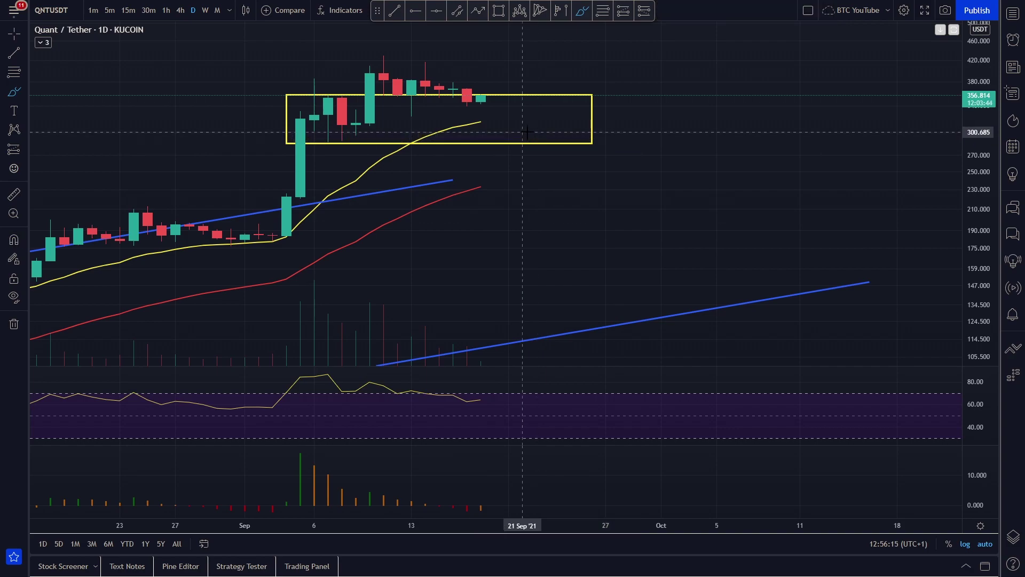
{"action": "left_click_drag", "start_coordinate": [527, 132], "coordinate": [586, 132]}
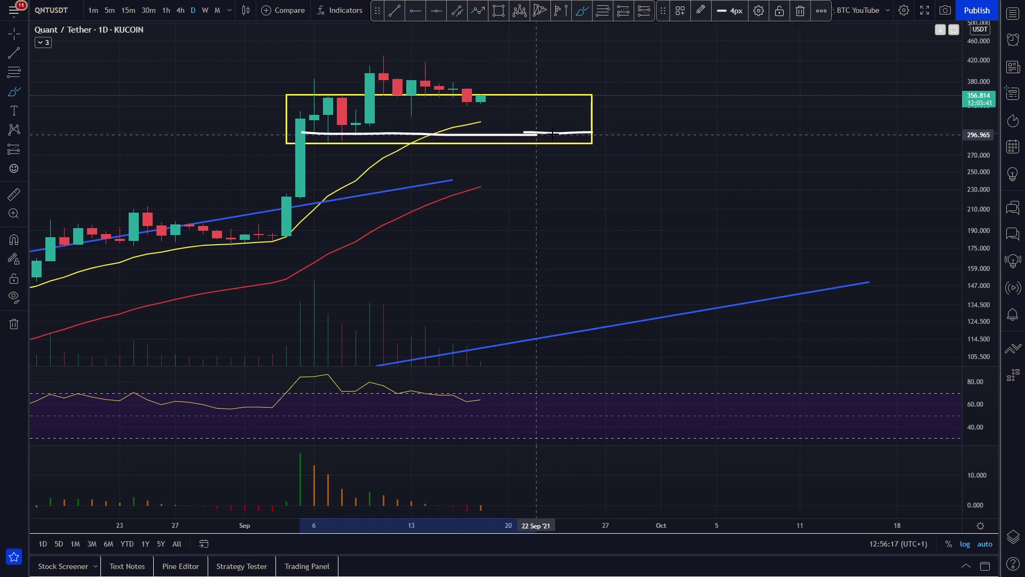
{"action": "left_click", "coordinate": [452, 159]}
{"action": "left_click_drag", "start_coordinate": [441, 144], "coordinate": [441, 133]}
{"action": "left_click", "coordinate": [524, 149]}
{"action": "left_click", "coordinate": [582, 10]}
{"action": "mouse_move", "coordinate": [480, 94]}
{"action": "left_mouse_down"}
{"action": "mouse_move", "coordinate": [521, 128]}
{"action": "mouse_move", "coordinate": [561, 80]}
{"action": "mouse_move", "coordinate": [578, 110]}
{"action": "left_mouse_up"}
{"action": "key", "text": "ctrl+z"}
{"action": "key", "text": "ctrl+z"}
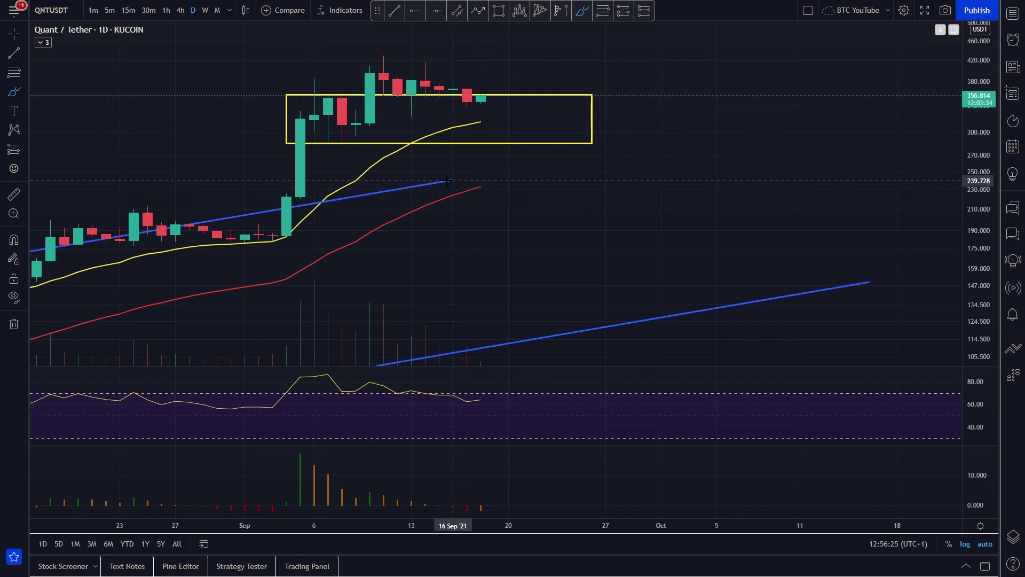
- Extend the upper blue channel line to about 8 October, and remove the trial brush stroke near it
{"action": "left_click_drag", "start_coordinate": [453, 181], "coordinate": [758, 126]}
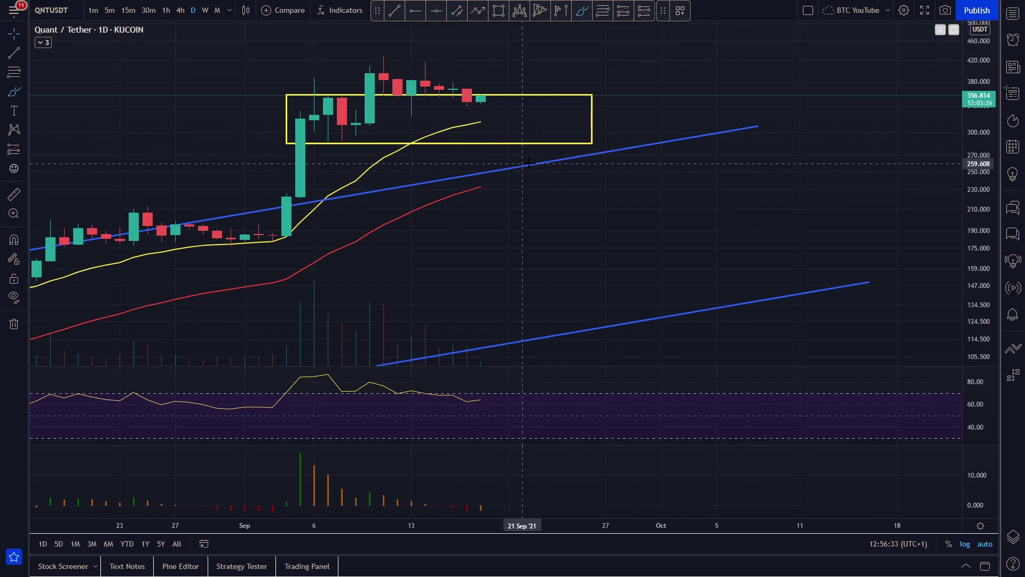
{"action": "mouse_move", "coordinate": [483, 184]}
{"action": "left_mouse_down"}
{"action": "mouse_move", "coordinate": [565, 153]}
{"action": "mouse_move", "coordinate": [475, 152]}
{"action": "mouse_move", "coordinate": [536, 142]}
{"action": "left_mouse_up"}
{"action": "key", "text": "Delete"}
- Brush the overall uptrend from the late-May low to above the September high, and undo the stroke
{"action": "scroll", "coordinate": [522, 145], "scroll_direction": "down", "scroll_amount": 6}
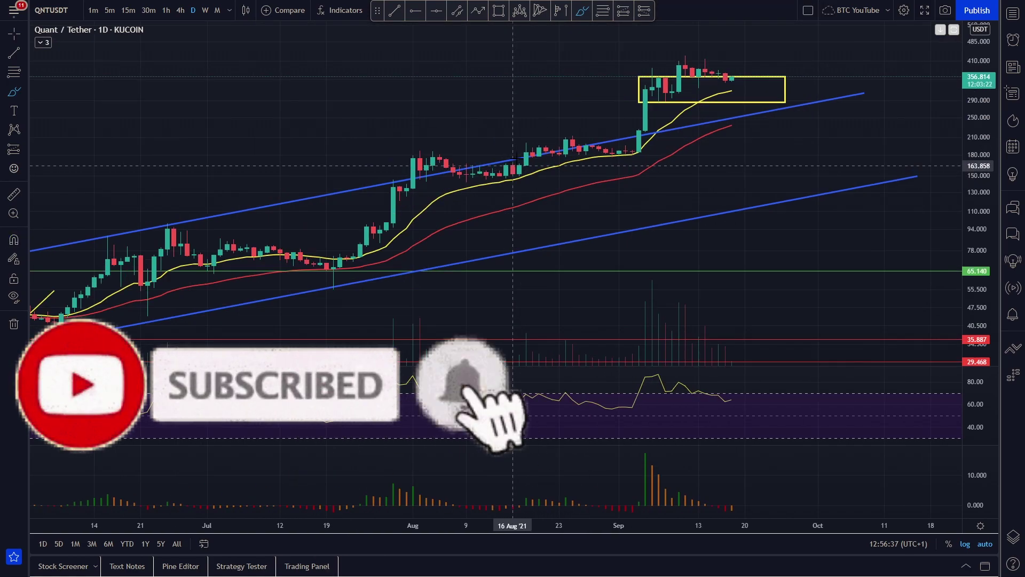
{"action": "scroll", "coordinate": [522, 128], "scroll_direction": "up", "scroll_amount": 6}
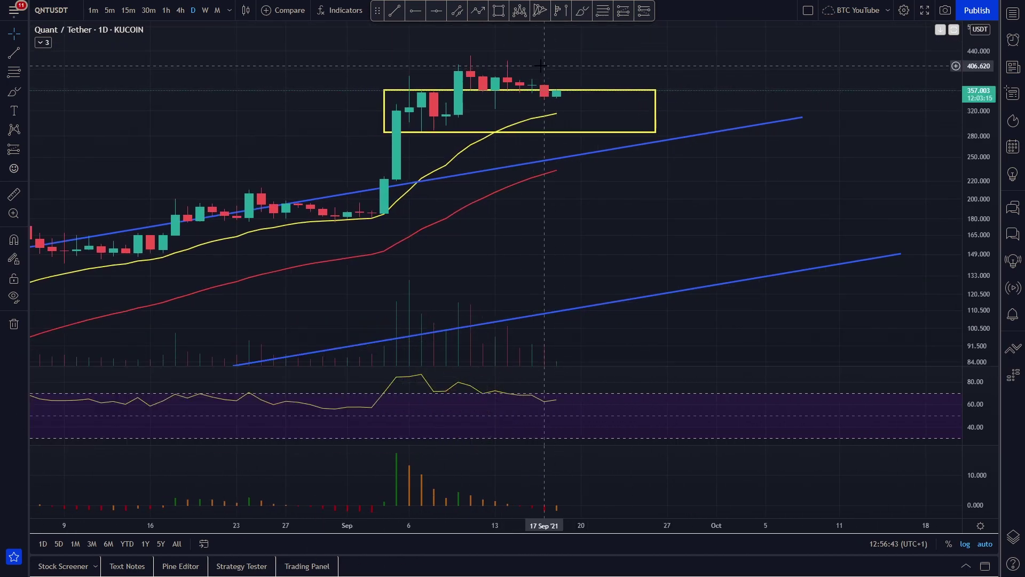
{"action": "scroll", "coordinate": [450, 150], "scroll_direction": "down", "scroll_amount": 5}
{"action": "scroll", "coordinate": [270, 218], "scroll_direction": "down", "scroll_amount": 3}
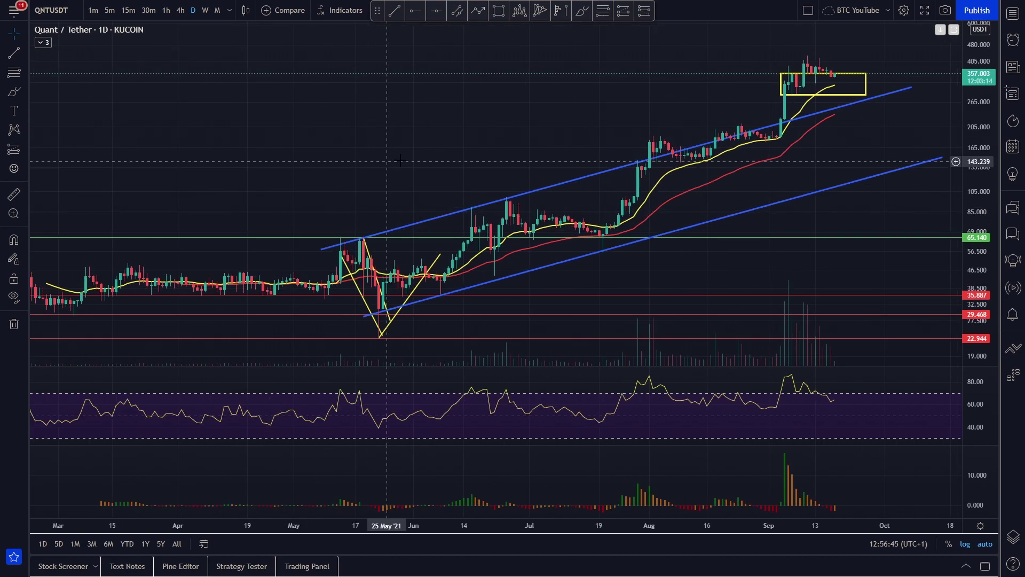
{"action": "left_click_drag", "start_coordinate": [408, 163], "coordinate": [308, 167]}
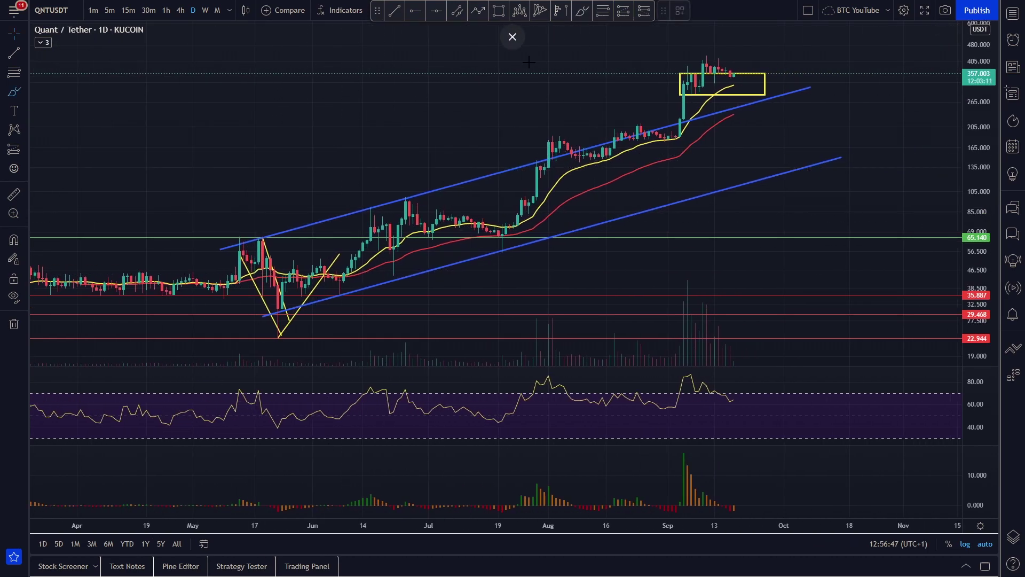
{"action": "mouse_move", "coordinate": [279, 322]}
{"action": "left_mouse_down"}
{"action": "mouse_move", "coordinate": [389, 219]}
{"action": "mouse_move", "coordinate": [459, 220]}
{"action": "mouse_move", "coordinate": [521, 242]}
{"action": "mouse_move", "coordinate": [561, 140]}
{"action": "mouse_move", "coordinate": [590, 155]}
{"action": "mouse_move", "coordinate": [639, 129]}
{"action": "mouse_move", "coordinate": [675, 140]}
{"action": "mouse_move", "coordinate": [710, 63]}
{"action": "mouse_move", "coordinate": [752, 91]}
{"action": "mouse_move", "coordinate": [829, 22]}
{"action": "left_mouse_up"}
{"action": "key", "text": "ctrl+z"}
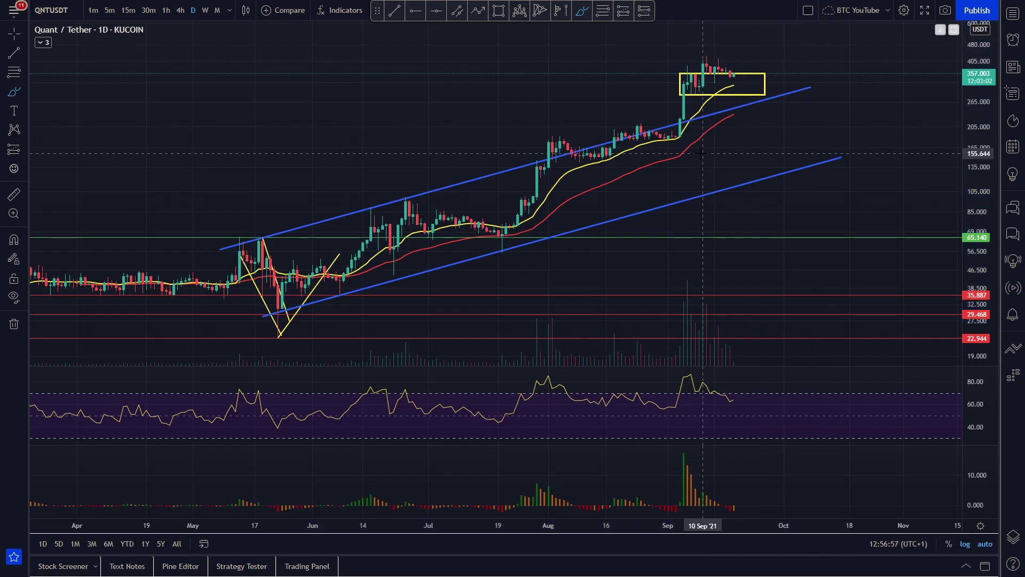
- Examine the September candles against the yellow box, the moving averages and the extended upper channel line
{"action": "key", "text": "Escape"}
{"action": "scroll", "coordinate": [710, 164], "scroll_direction": "up", "scroll_amount": 6}
{"action": "left_click_drag", "start_coordinate": [537, 192], "coordinate": [765, 209]}
{"action": "scroll", "coordinate": [759, 209], "scroll_direction": "up", "scroll_amount": 5}
{"action": "left_click_drag", "start_coordinate": [597, 204], "coordinate": [779, 211]}
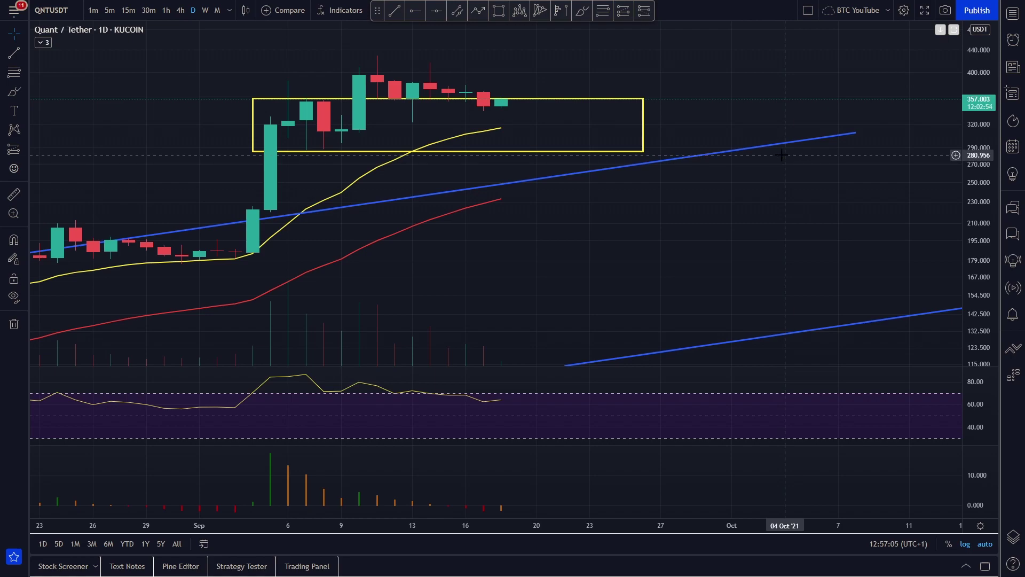
{"action": "scroll", "coordinate": [777, 148], "scroll_direction": "down", "scroll_amount": 3}
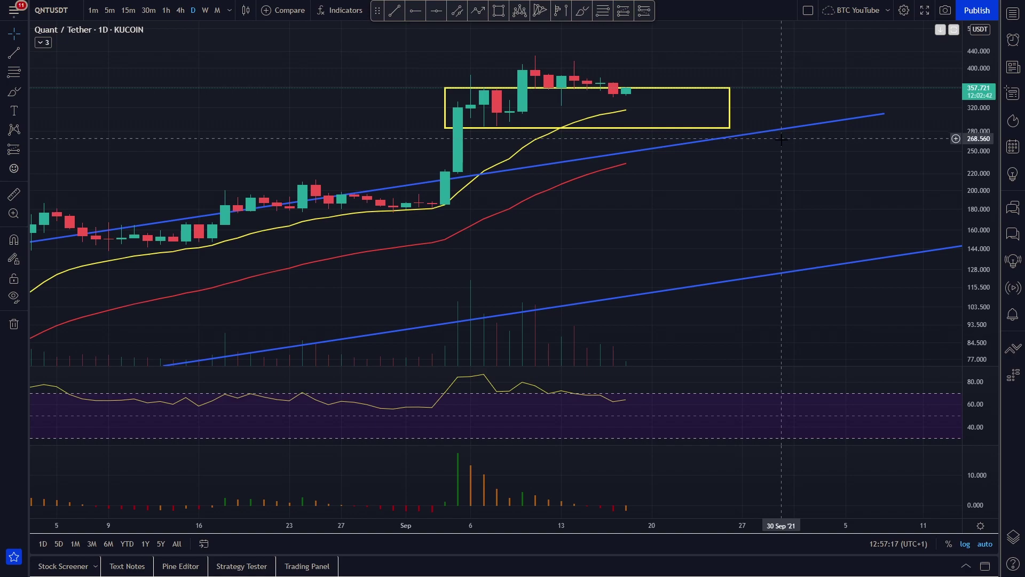
{"action": "scroll", "coordinate": [744, 162], "scroll_direction": "down", "scroll_amount": 6}
- Raise the yellow rectangle's upper edge to about 414 USDT so it covers the September highs
{"action": "scroll", "coordinate": [730, 174], "scroll_direction": "up", "scroll_amount": 10}
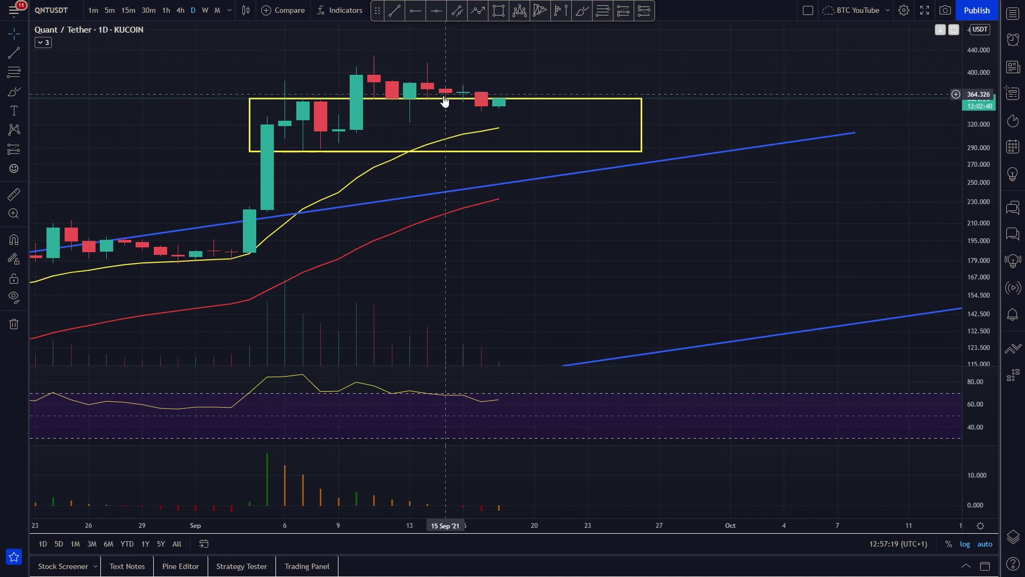
{"action": "left_click", "coordinate": [442, 98]}
{"action": "left_click_drag", "start_coordinate": [445, 98], "coordinate": [457, 64]}
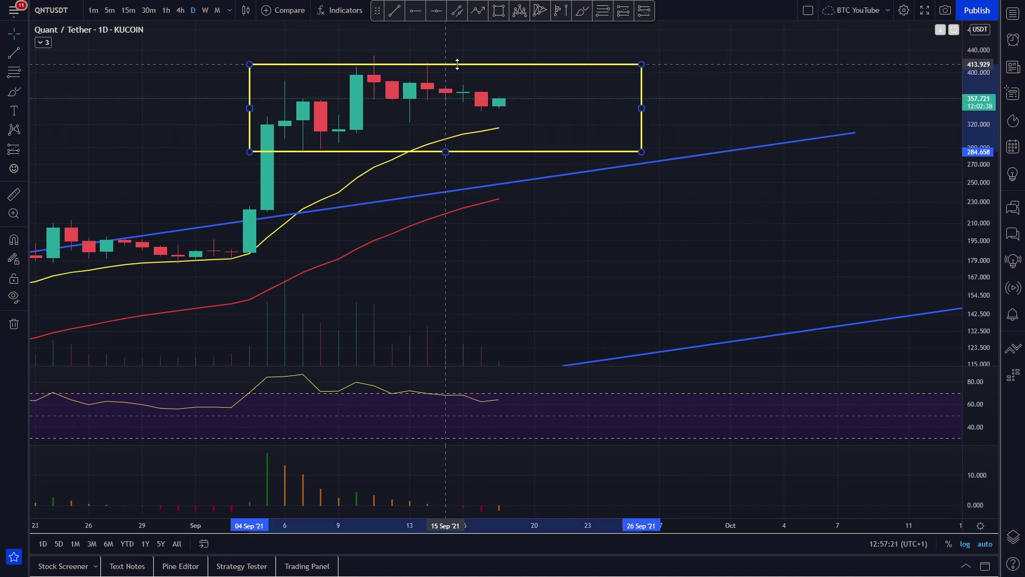
{"action": "left_click", "coordinate": [499, 47]}
{"action": "left_click", "coordinate": [583, 13]}
{"action": "scroll", "coordinate": [486, 125], "scroll_direction": "down", "scroll_amount": 2}
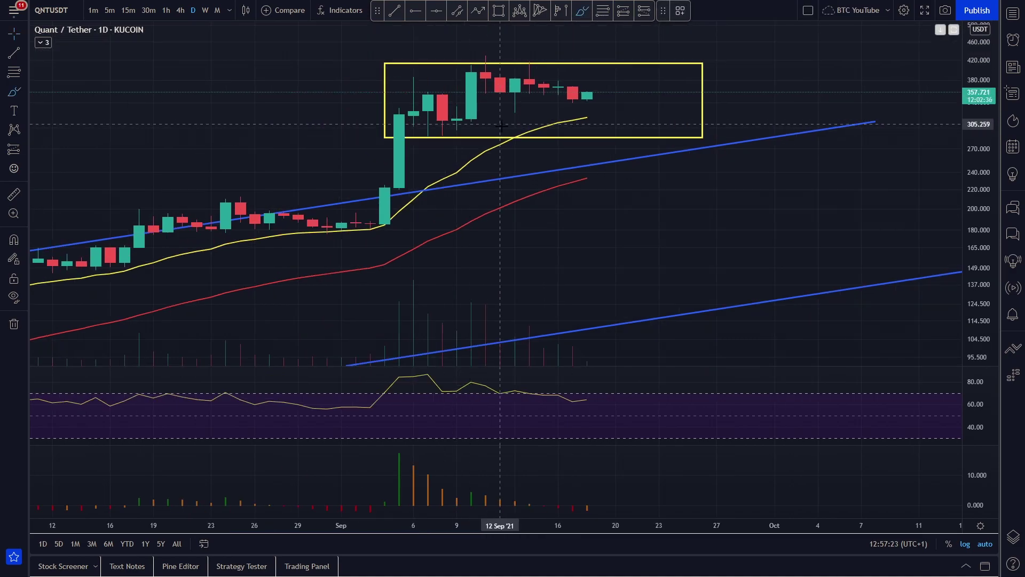
{"action": "key", "text": "Escape"}
- Measure the price rise from the 23 May low, about 22.8 USDT, up to about 355 USDT
{"action": "left_click_drag", "start_coordinate": [791, 71], "coordinate": [762, 67]}
{"action": "scroll", "coordinate": [214, 256], "scroll_direction": "down", "scroll_amount": 6}
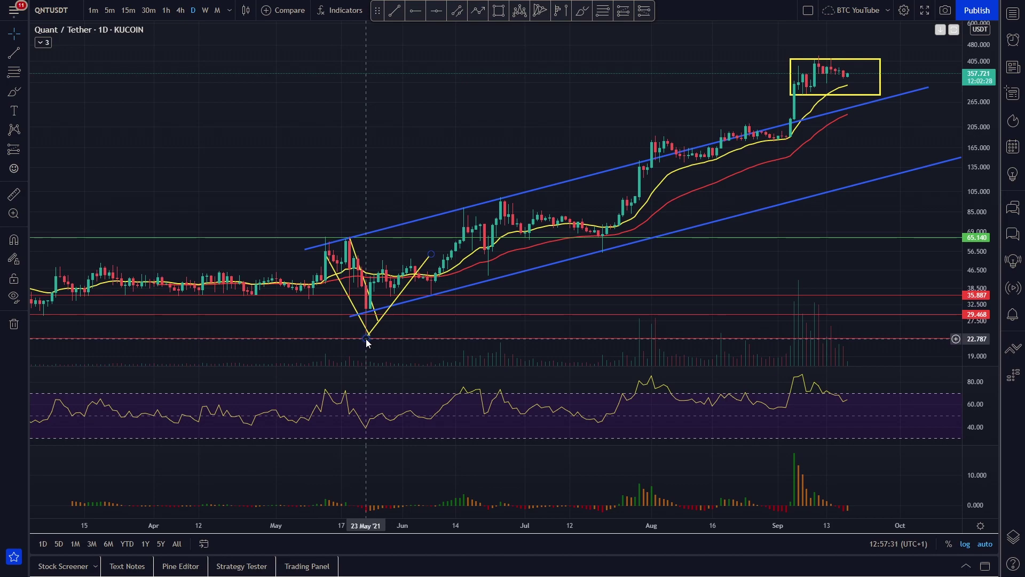
{"action": "left_click", "coordinate": [367, 338], "text": "shift"}
{"action": "left_click", "coordinate": [937, 74]}
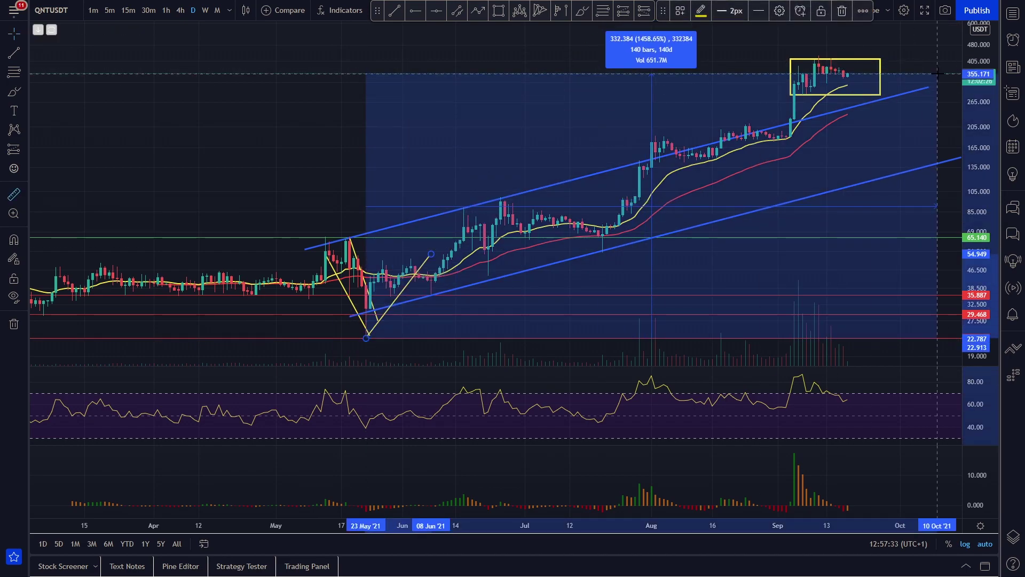
{"action": "left_click", "coordinate": [937, 73]}
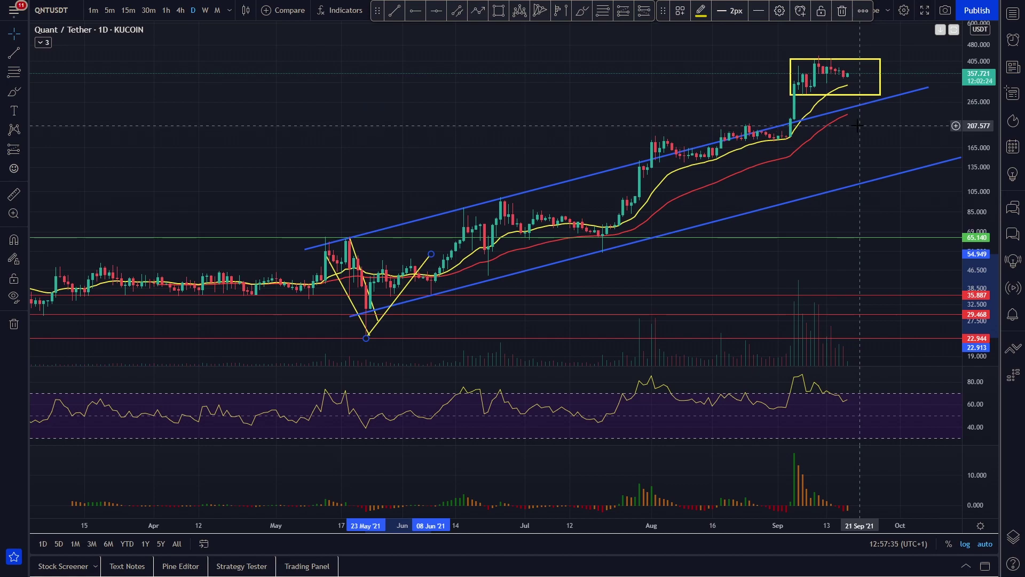
{"action": "left_click_drag", "start_coordinate": [481, 140], "coordinate": [285, 145]}
{"action": "scroll", "coordinate": [482, 154], "scroll_direction": "up", "scroll_amount": 6}
{"action": "scroll", "coordinate": [680, 188], "scroll_direction": "up", "scroll_amount": 6}
{"action": "left_click_drag", "start_coordinate": [479, 195], "coordinate": [781, 209]}
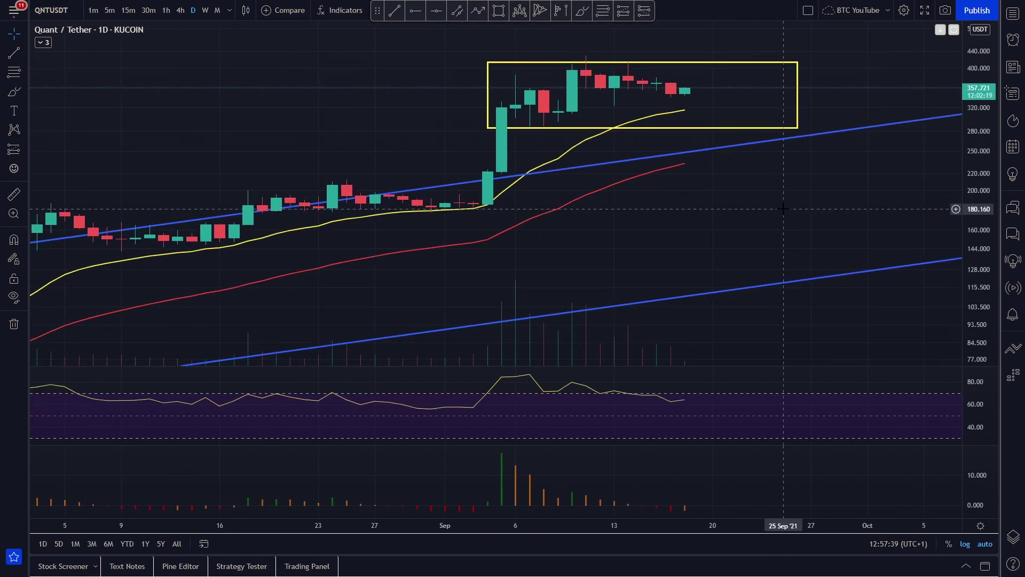
- Brush a short projection of the yellow moving average beyond the last September candle, and undo the stroke
{"action": "scroll", "coordinate": [774, 203], "scroll_direction": "up", "scroll_amount": 4}
{"action": "scroll", "coordinate": [821, 86], "scroll_direction": "down", "scroll_amount": 3}
{"action": "left_click_drag", "start_coordinate": [840, 92], "coordinate": [589, 34]}
{"action": "left_click", "coordinate": [582, 10]}
{"action": "left_click_drag", "start_coordinate": [460, 121], "coordinate": [557, 109]}
{"action": "key", "text": "ctrl+z"}
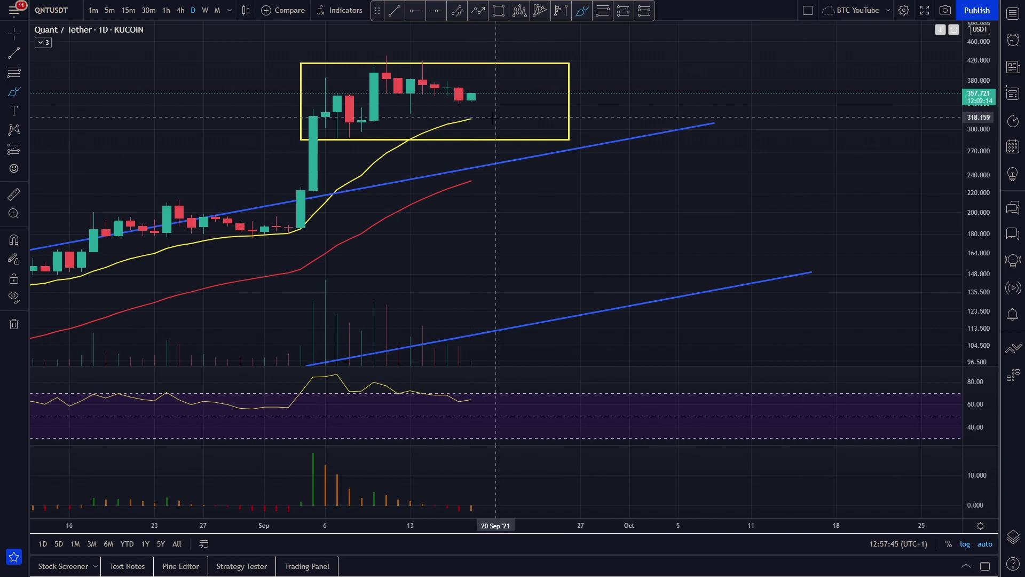
- Brush the price rise from the 20 July low area up to the early-August highs, and delete the stroke
{"action": "scroll", "coordinate": [383, 267], "scroll_direction": "down", "scroll_amount": 3}
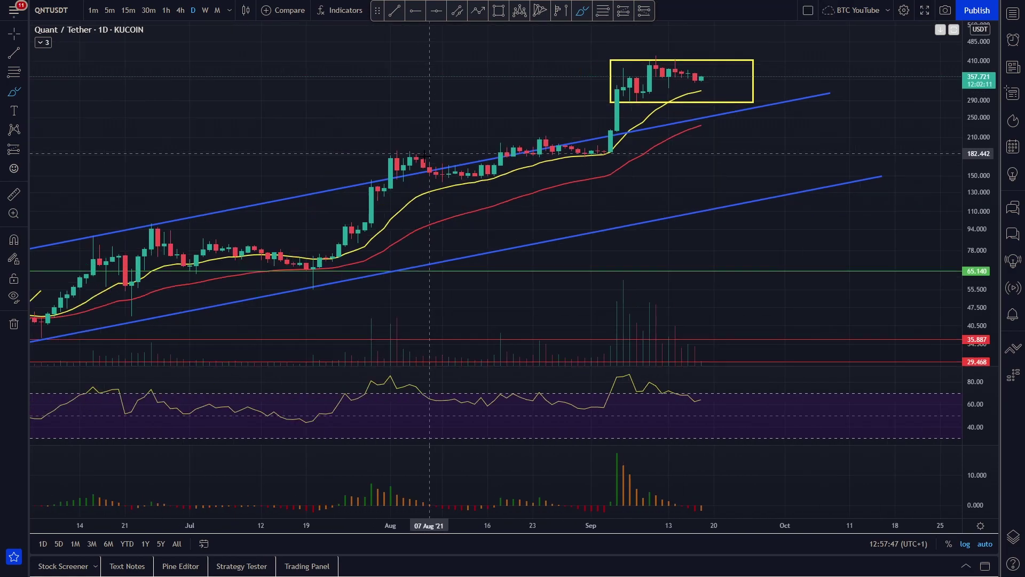
{"action": "scroll", "coordinate": [347, 267], "scroll_direction": "down", "scroll_amount": 3}
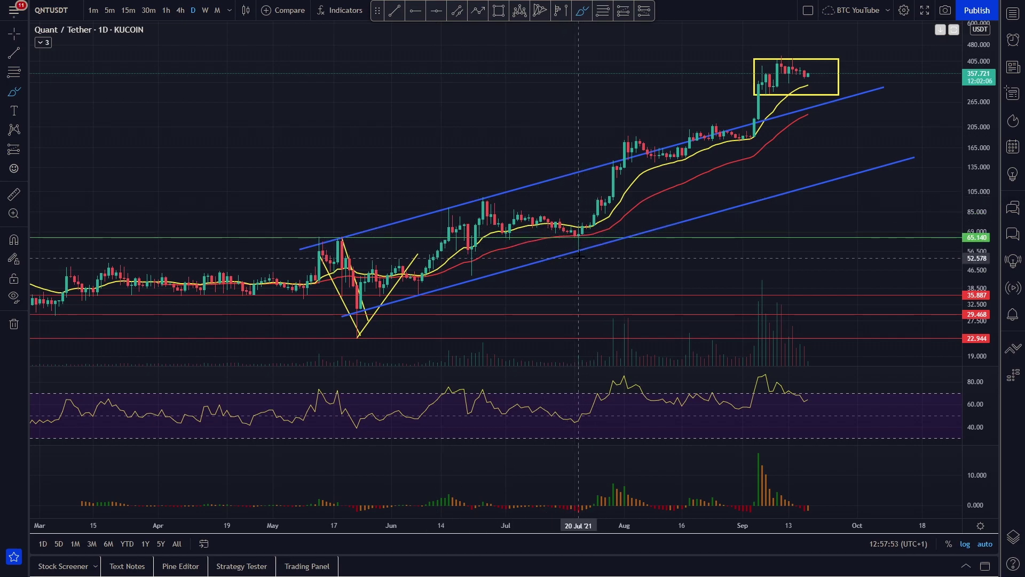
{"action": "left_click_drag", "start_coordinate": [574, 246], "coordinate": [635, 132]}
{"action": "key", "text": "Delete"}
- Brush a continuation of the yellow moving average past 18 September inside the yellow box, and delete it
{"action": "scroll", "coordinate": [645, 175], "scroll_direction": "up", "scroll_amount": 10}
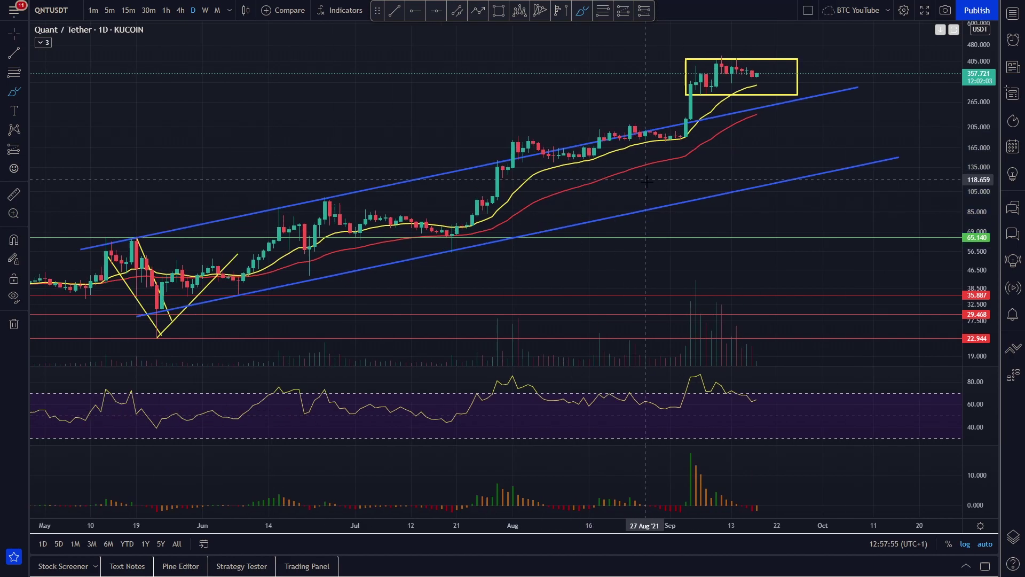
{"action": "left_click_drag", "start_coordinate": [379, 131], "coordinate": [450, 119]}
{"action": "key", "text": "Delete"}
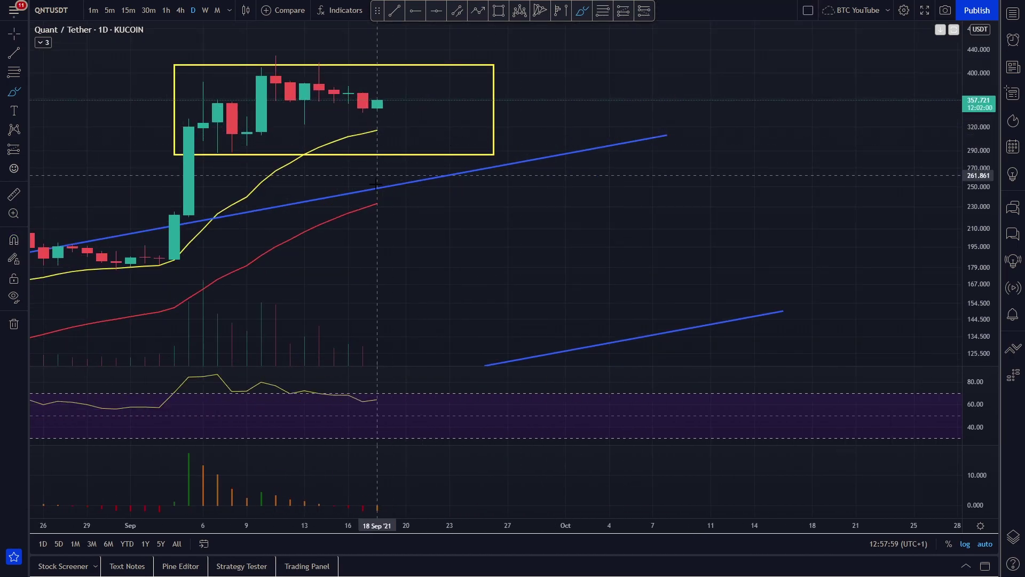
- Brush projections of the red and yellow moving averages past 18 September and mark the zone between the box's lower edge and the upper channel line
{"action": "left_click_drag", "start_coordinate": [378, 203], "coordinate": [491, 164]}
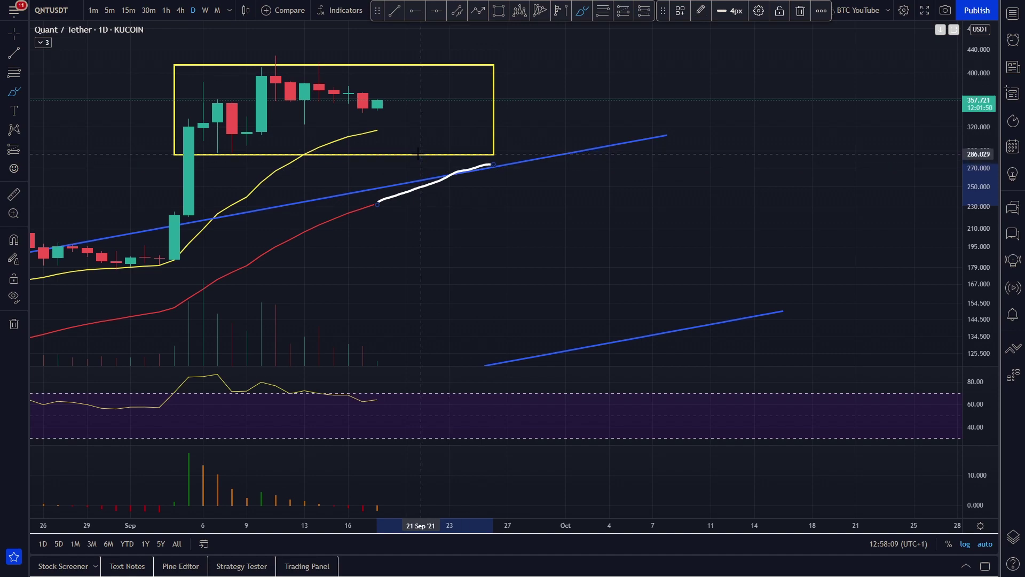
{"action": "left_click_drag", "start_coordinate": [378, 129], "coordinate": [463, 122]}
{"action": "left_click_drag", "start_coordinate": [394, 153], "coordinate": [479, 151]}
{"action": "left_click_drag", "start_coordinate": [394, 193], "coordinate": [493, 173]}
{"action": "mouse_move", "coordinate": [423, 121]}
{"action": "left_mouse_down"}
{"action": "mouse_move", "coordinate": [413, 138]}
{"action": "mouse_move", "coordinate": [493, 118]}
{"action": "left_mouse_up"}
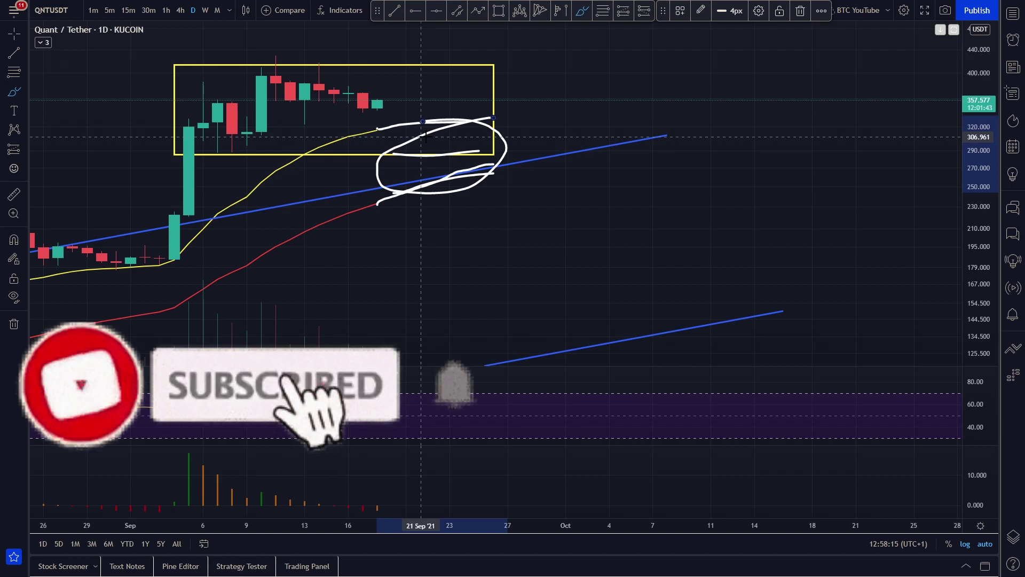
- Undo all brush strokes around the moving-average projections and the box's lower edge
{"action": "key", "text": "ctrl+z"}
{"action": "key", "text": "ctrl+z"}
{"action": "key", "text": "ctrl+z"}
{"action": "key", "text": "ctrl+z"}
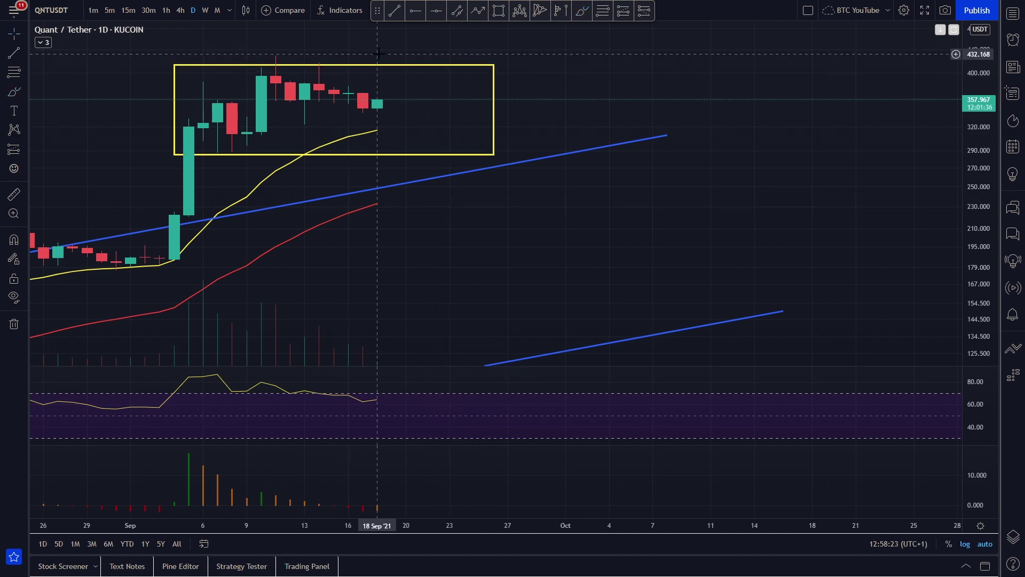
- Compress the price scale and widen the time range to show the empty area above and beyond the yellow box
{"action": "left_click_drag", "start_coordinate": [766, 81], "coordinate": [836, 119]}
{"action": "left_click_drag", "start_coordinate": [990, 82], "coordinate": [982, 224]}
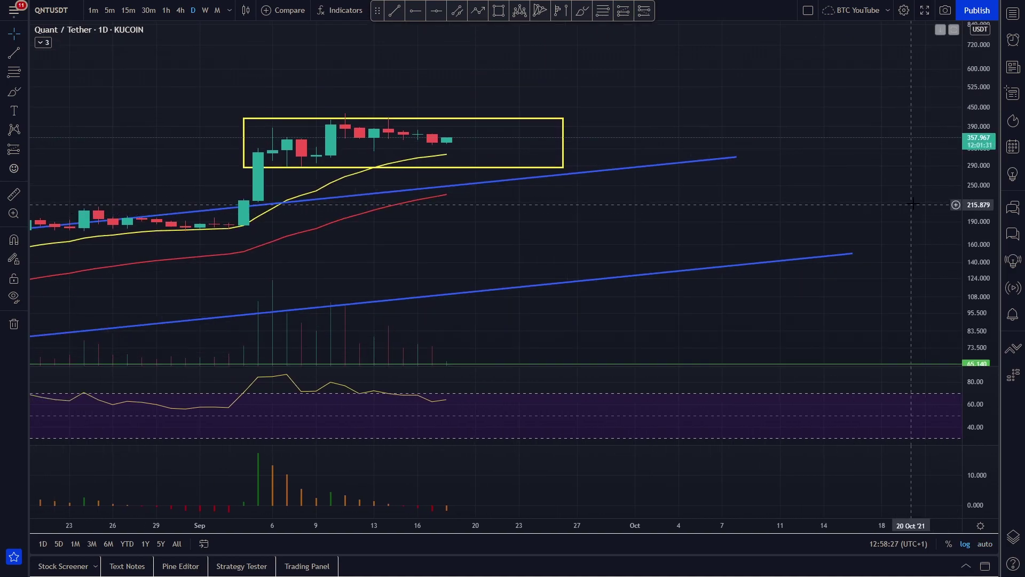
{"action": "scroll", "coordinate": [916, 198], "scroll_direction": "down", "scroll_amount": 7}
{"action": "left_click_drag", "start_coordinate": [869, 131], "coordinate": [549, 153]}
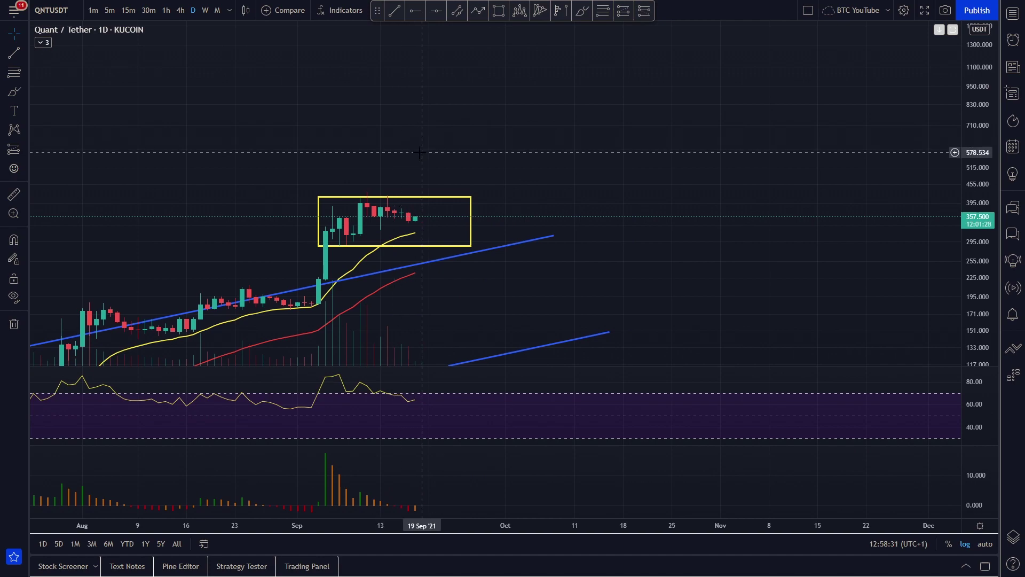